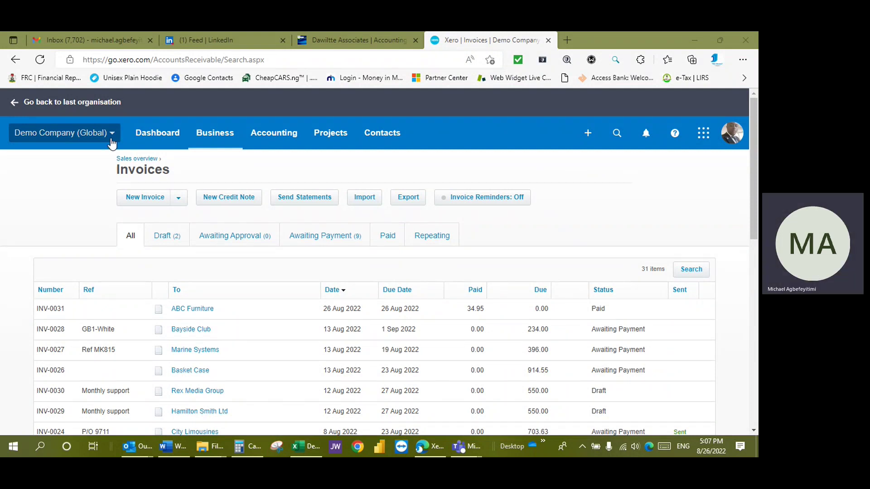
- Leave the Invoices list and open the Demo Company dashboard from the top navigation
left_click(147, 138)
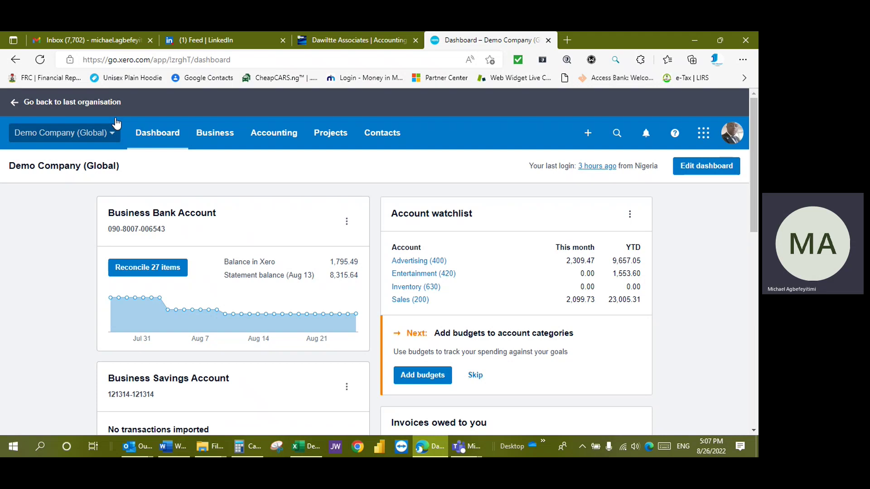
- Go to Business > Invoices to list all 31 sales invoices, glancing at the New Invoice options
left_click(216, 142)
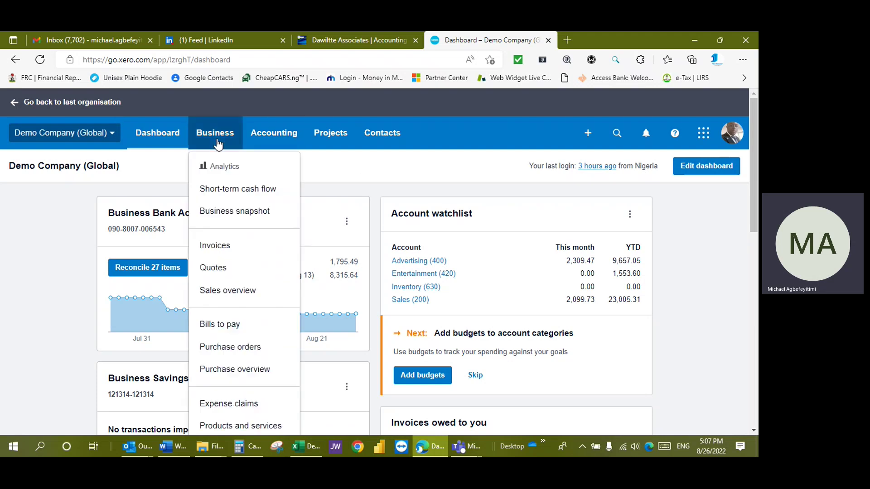
left_click(203, 246)
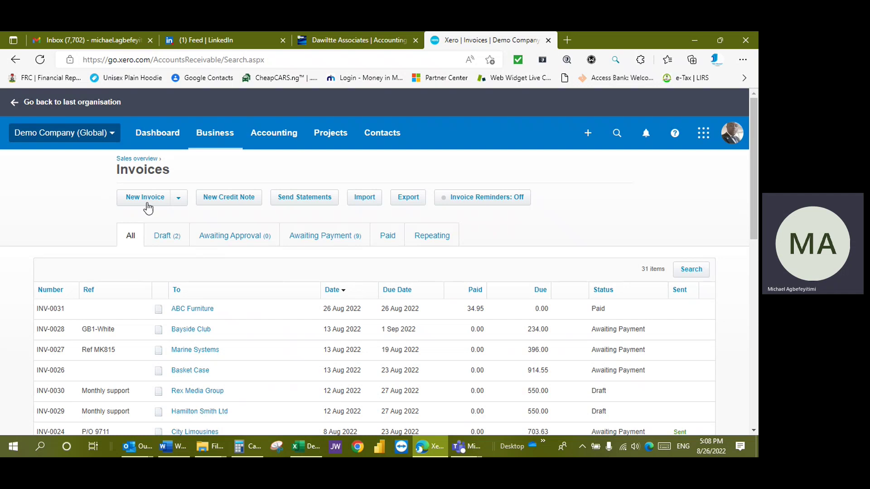
left_click(179, 203)
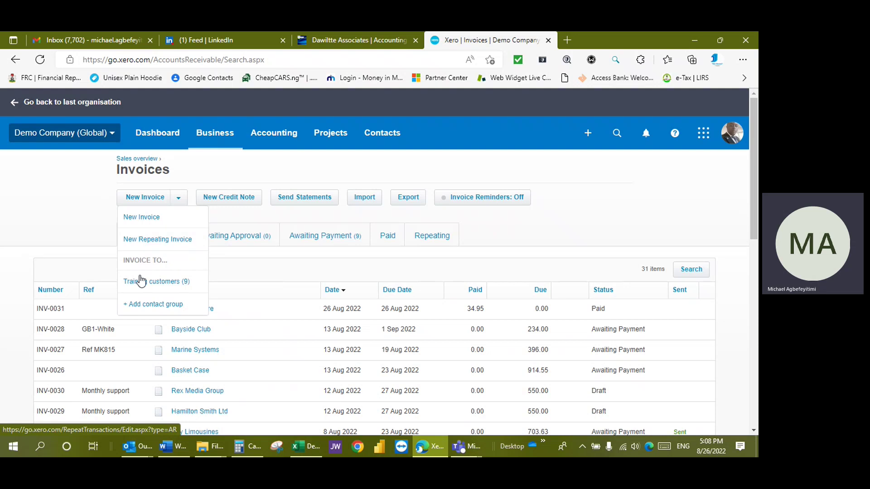
left_click(93, 203)
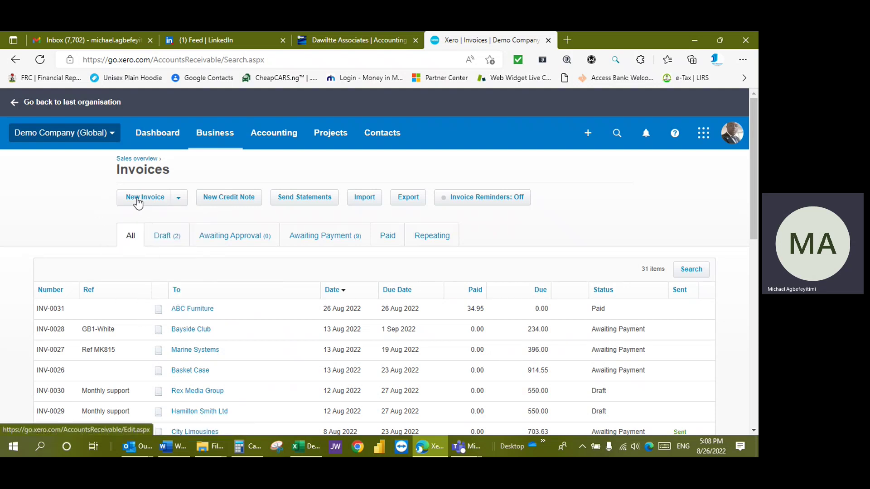
- Start new invoice INV-0032 addressed to the contact Dimples Warehouse
left_click(138, 199)
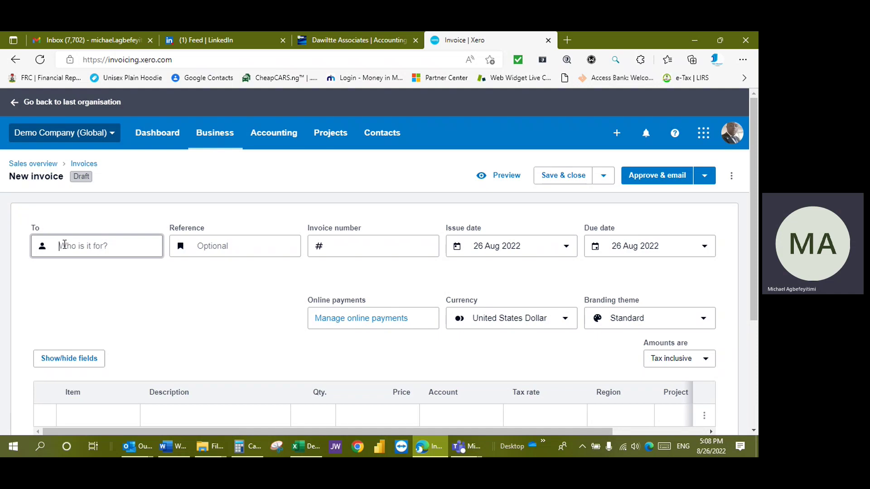
type("d")
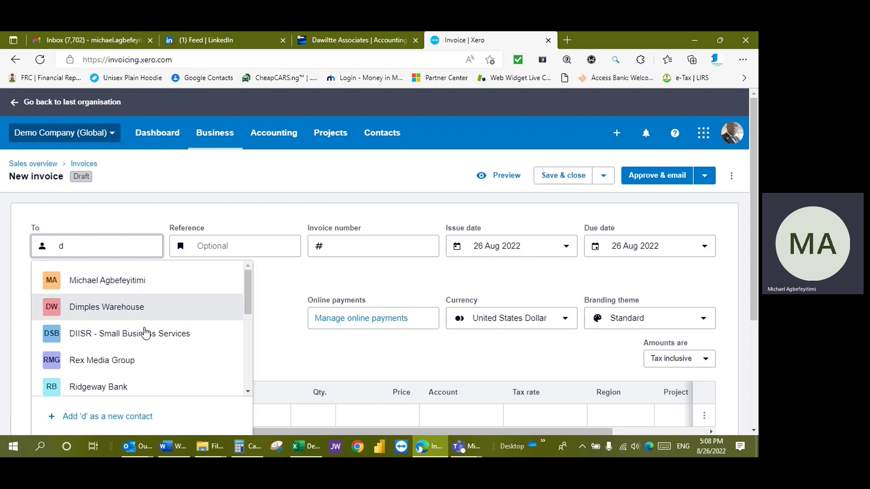
left_click(131, 309)
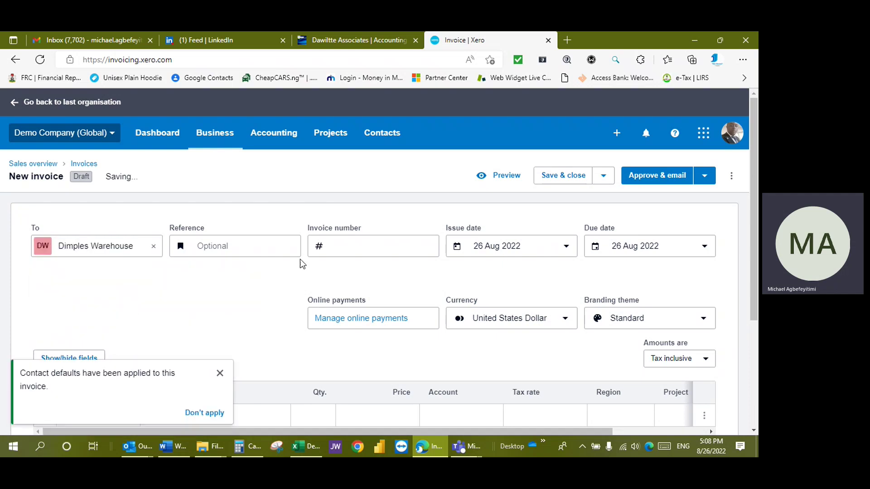
left_click(220, 373)
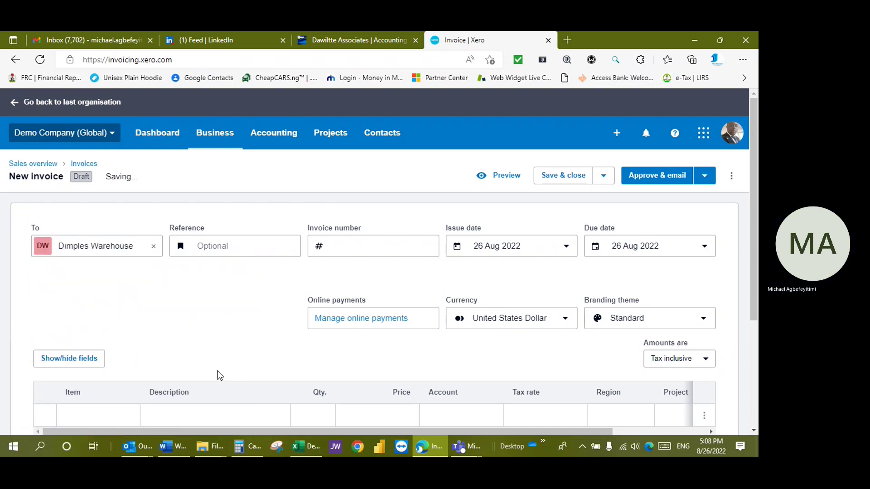
- Enter TYV/JSHSG as the invoice reference
left_click(243, 244)
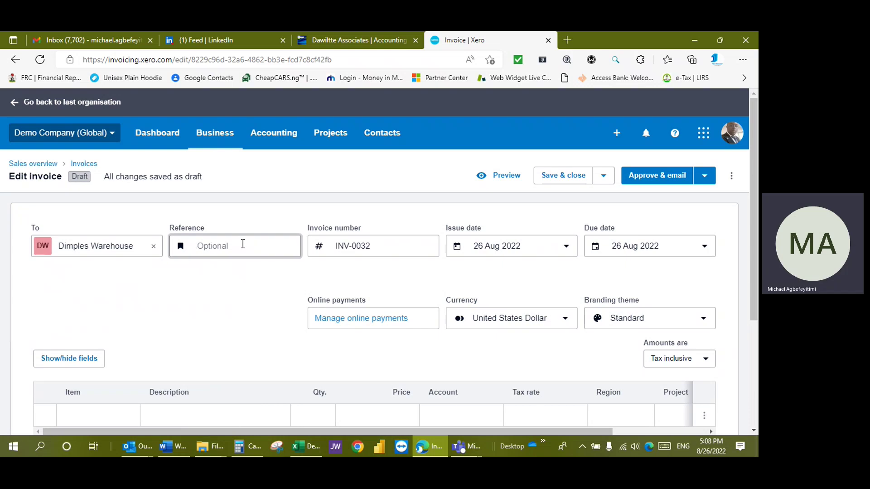
type("TYV/JSHSG")
key("Tab")
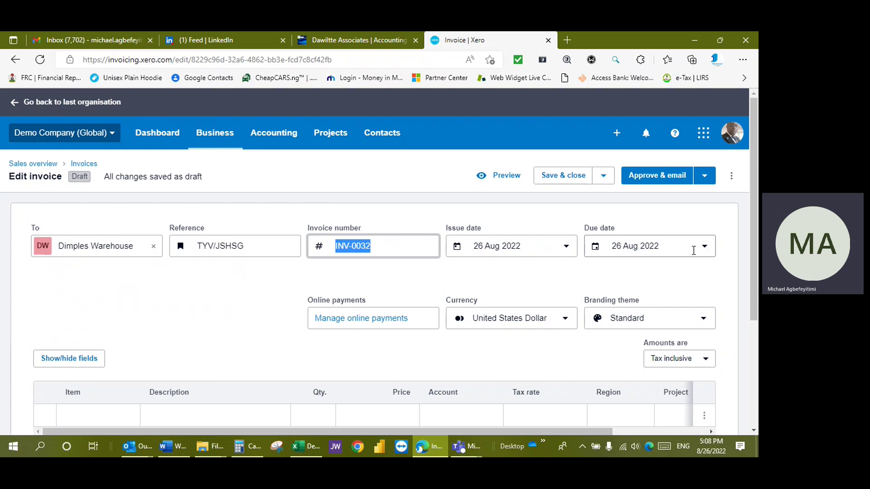
left_click(705, 247)
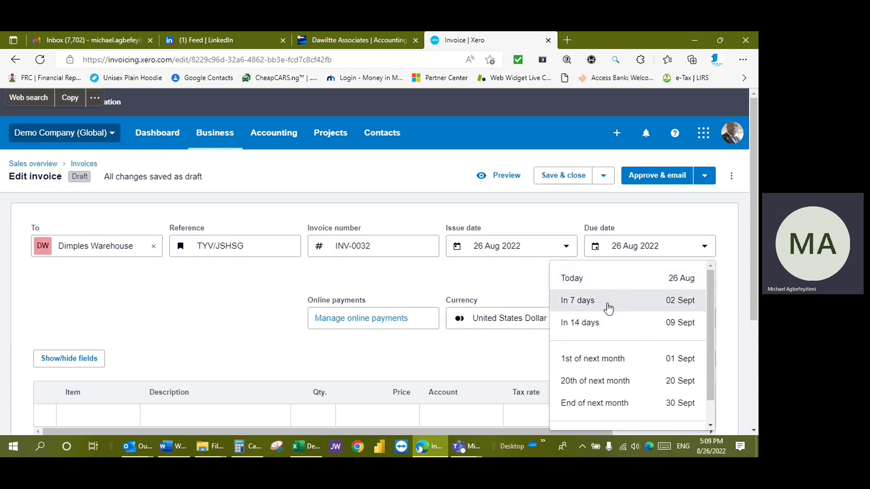
- Make the invoice due in 7 days (2 Sep 2022), billed in NGN Nigerian Naira, tax inclusive
left_click(608, 308)
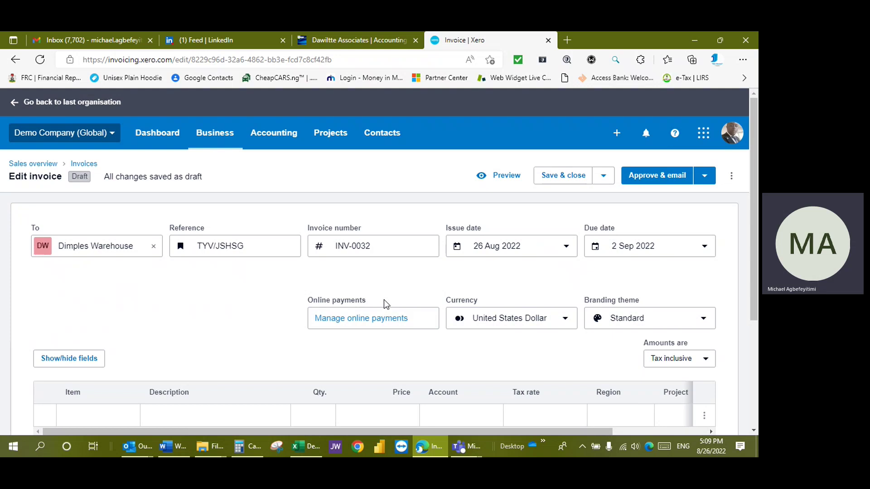
left_click(564, 321)
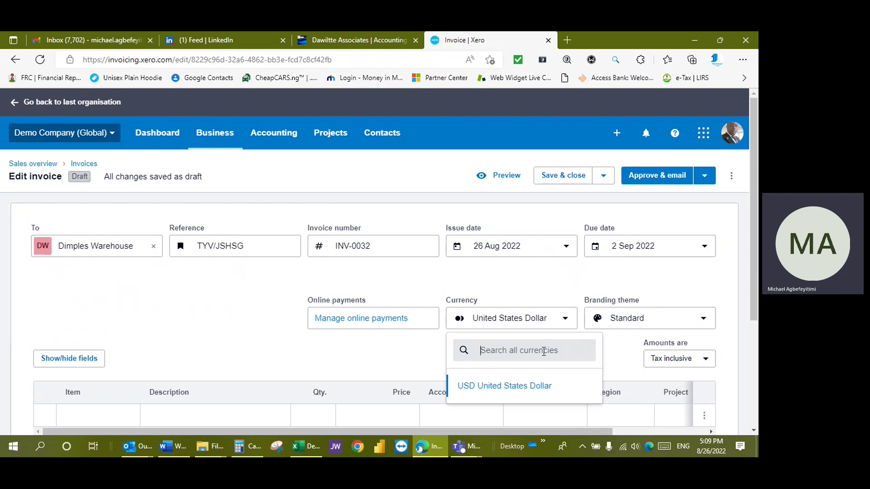
type("ngn")
left_click(538, 390)
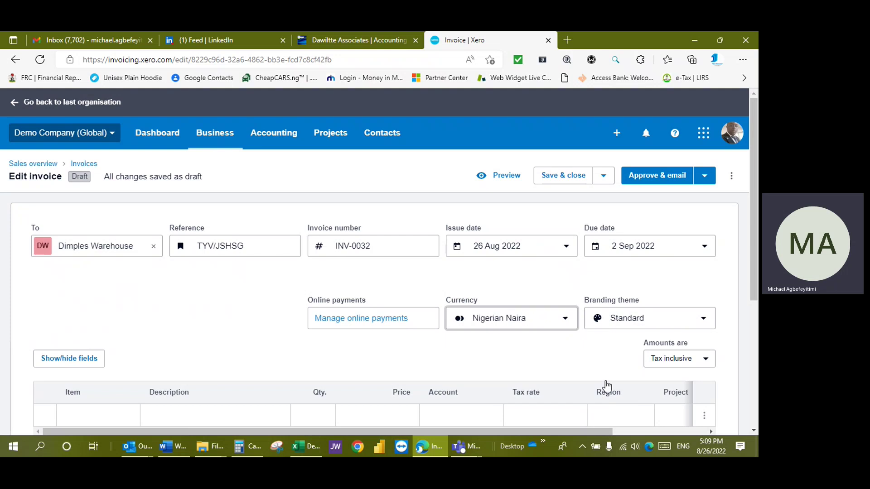
scroll(670, 239, "down", 3)
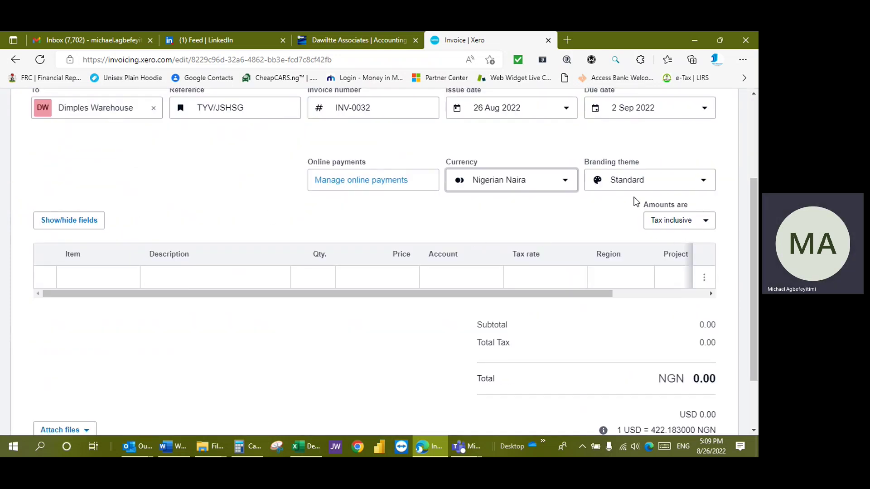
left_click(680, 222)
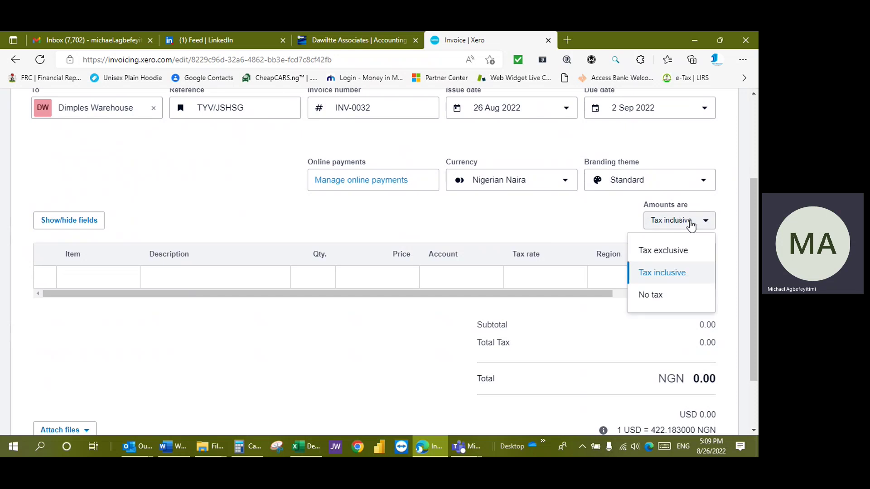
left_click(690, 225)
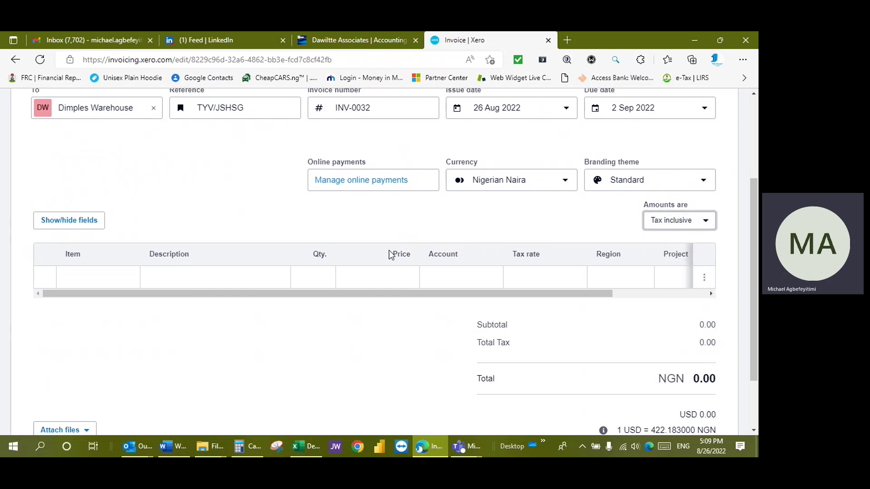
- Add the DevD onsite developer day item as the first invoice line
left_click(89, 280)
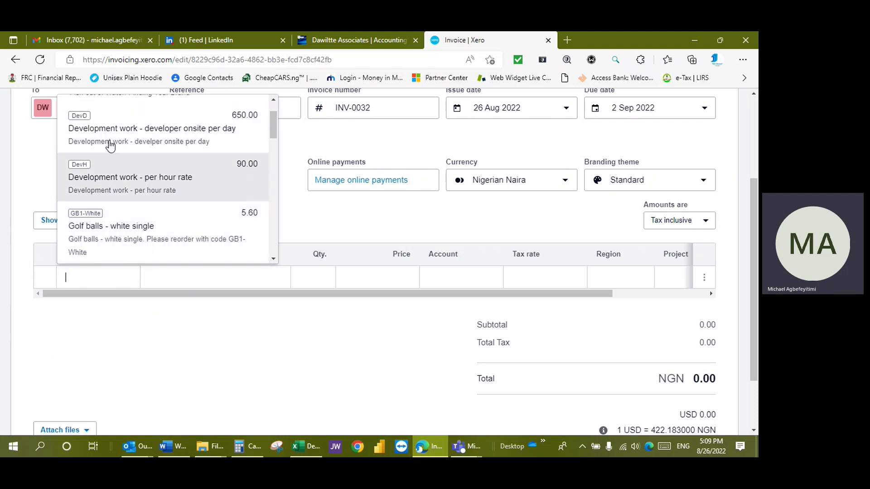
left_click(136, 138)
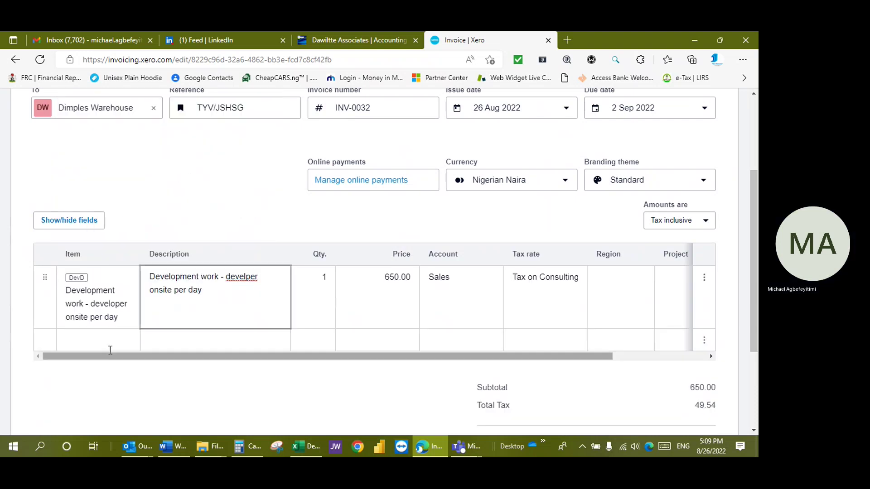
key("Tab")
key("Tab")
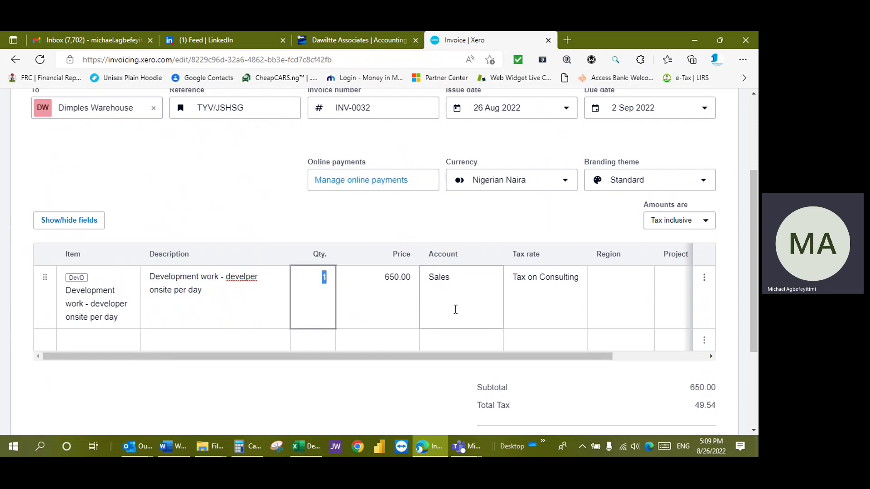
key("Tab")
key("Tab")
key("Tab")
key("Tab")
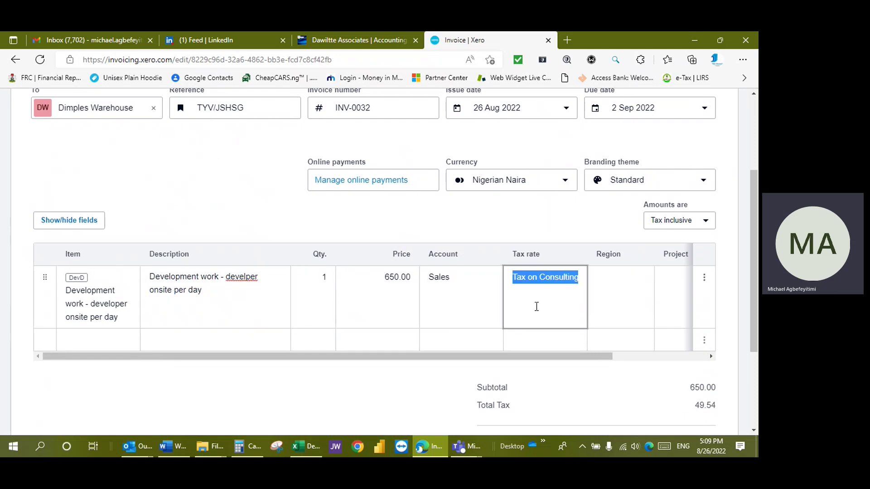
- Set the first line's region to South and project to Eastside Club – New Website
left_click(606, 296)
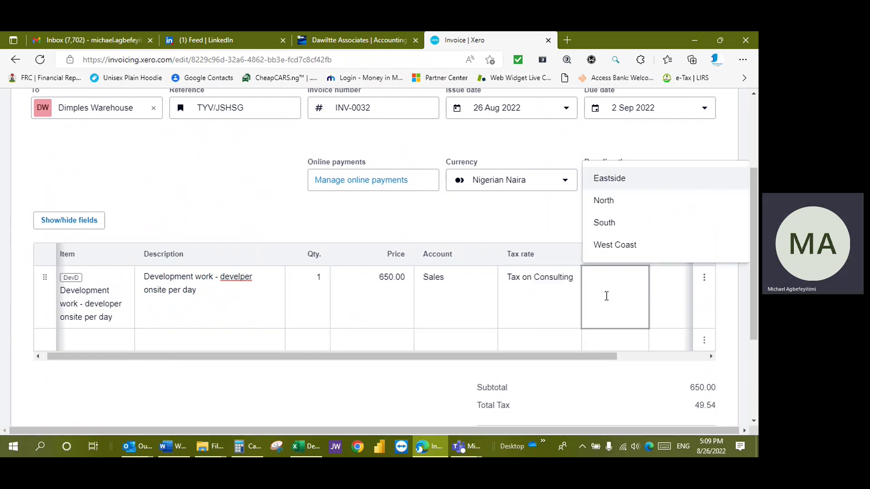
key("Tab")
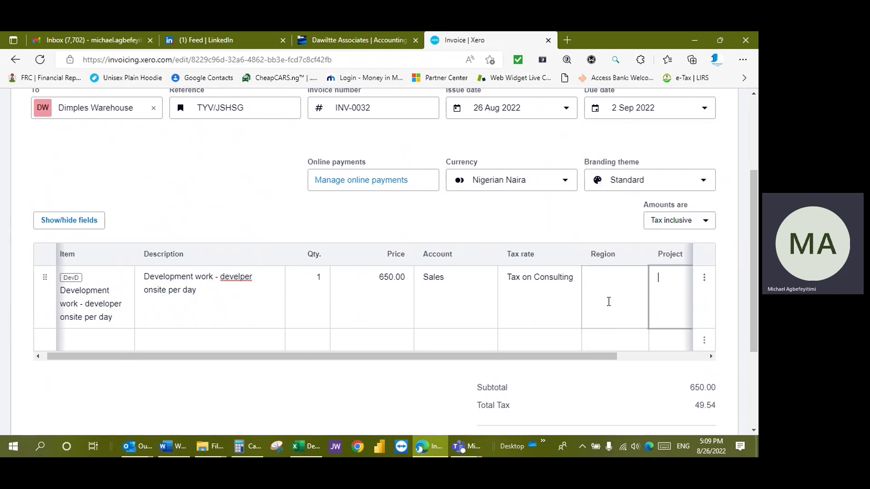
left_click(628, 289)
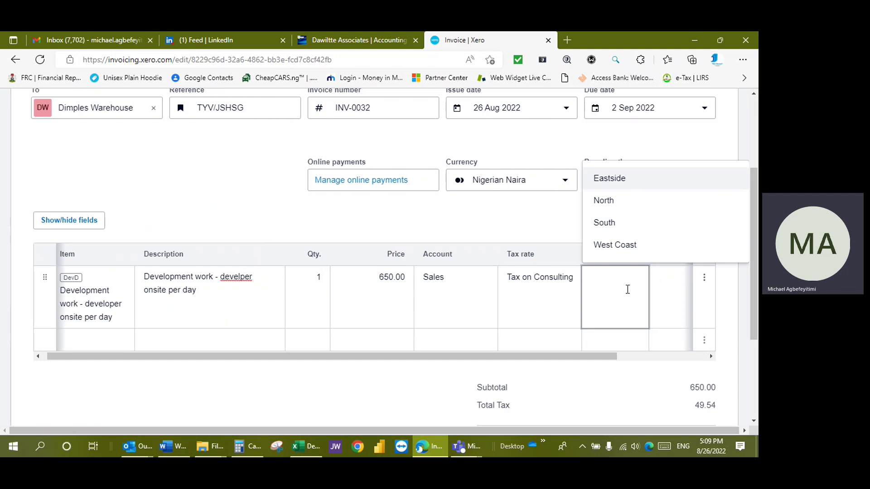
left_click(619, 227)
left_click(674, 292)
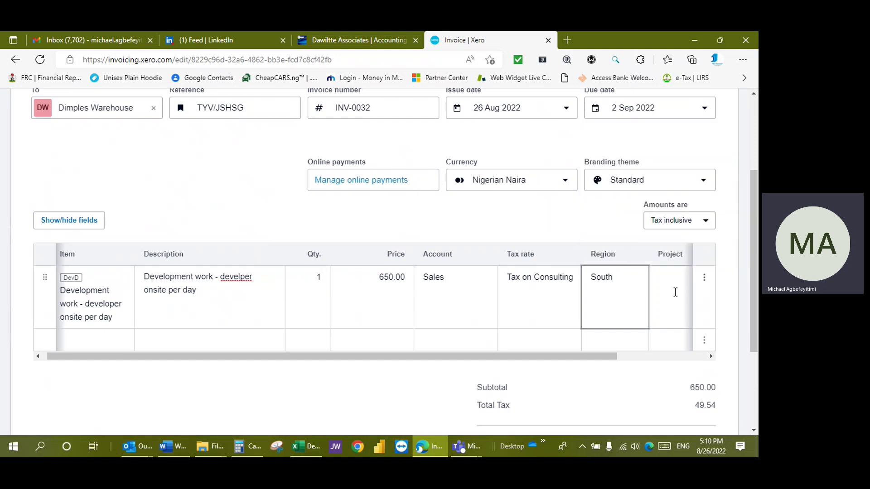
left_click_drag(515, 358, 575, 357)
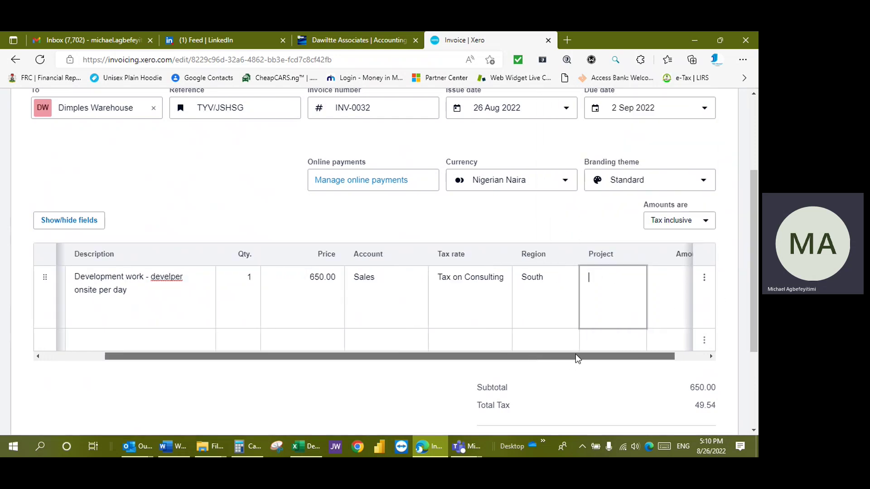
left_click(588, 298)
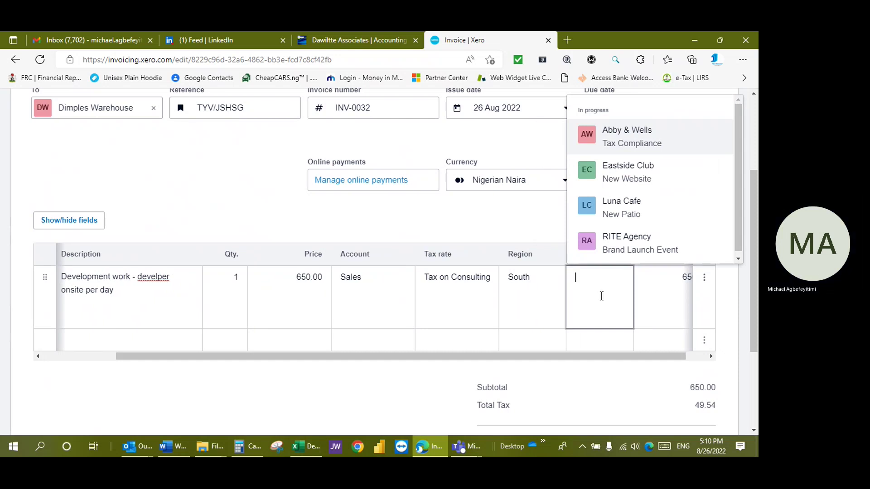
left_click(639, 174)
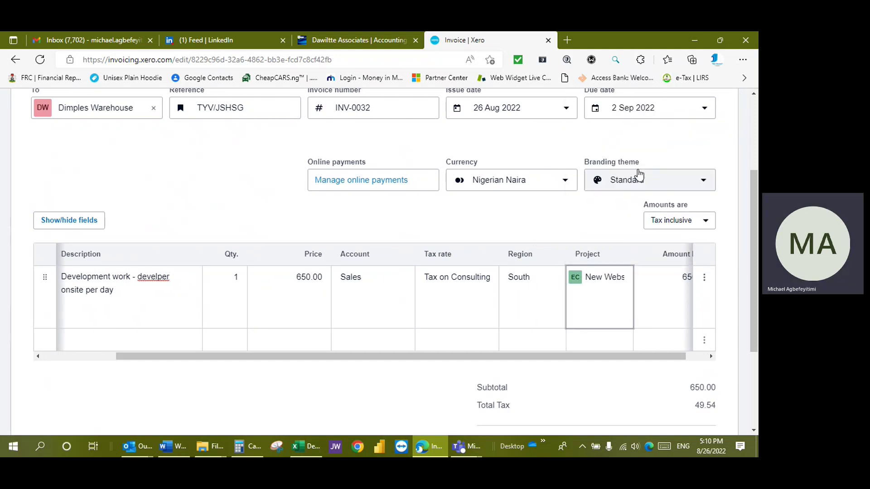
left_click_drag(410, 358, 262, 383)
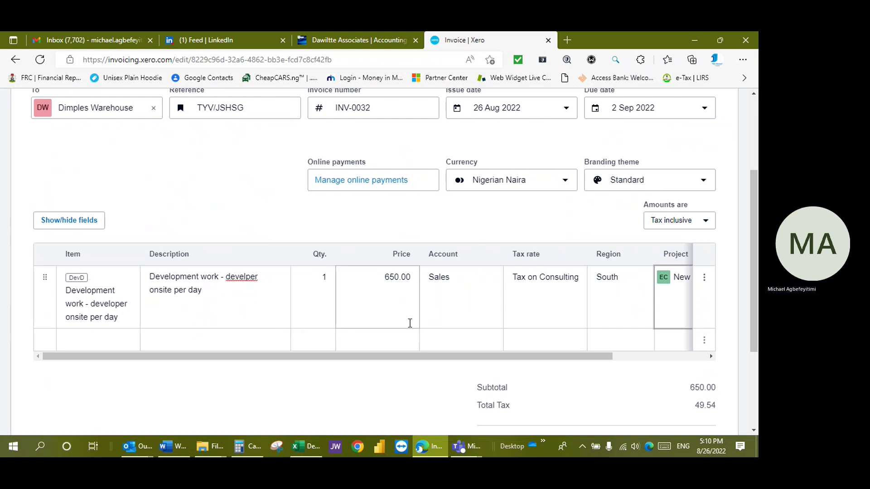
- Change the first line to quantity 200 at a price of 290.00
left_click(390, 284)
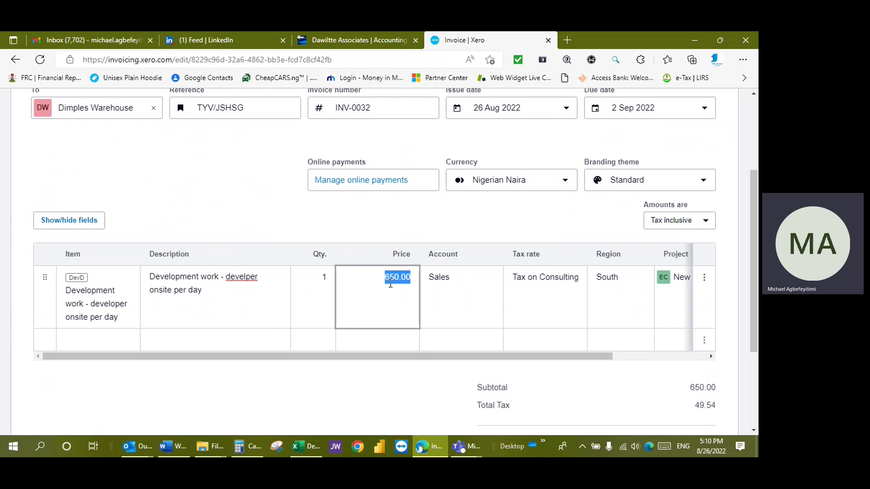
type("290")
left_click(308, 277)
type("200")
key("Tab")
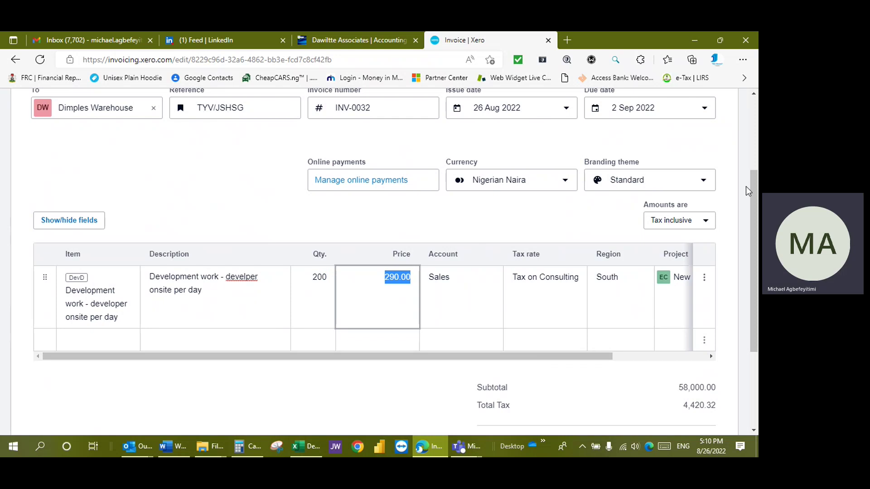
- Add a second DevD line with quantity 56 and a GB1-White golf ball line with quantity 30
scroll(748, 191, "down", 3)
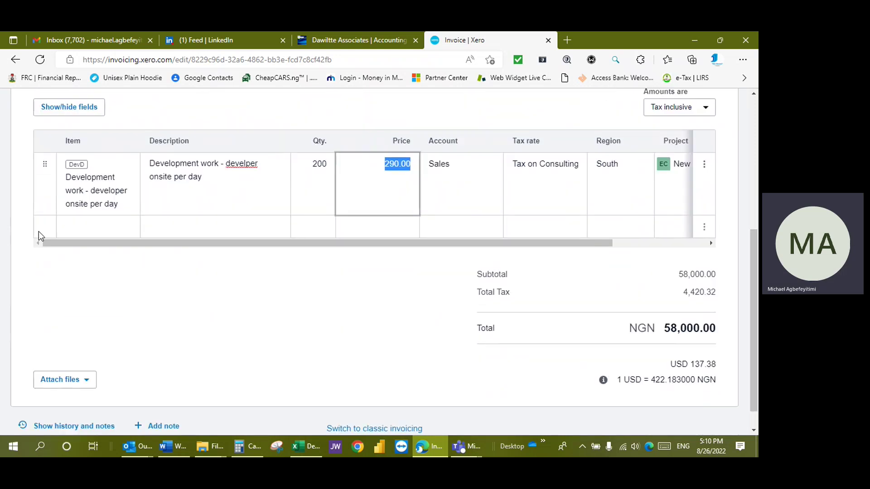
left_click(99, 225)
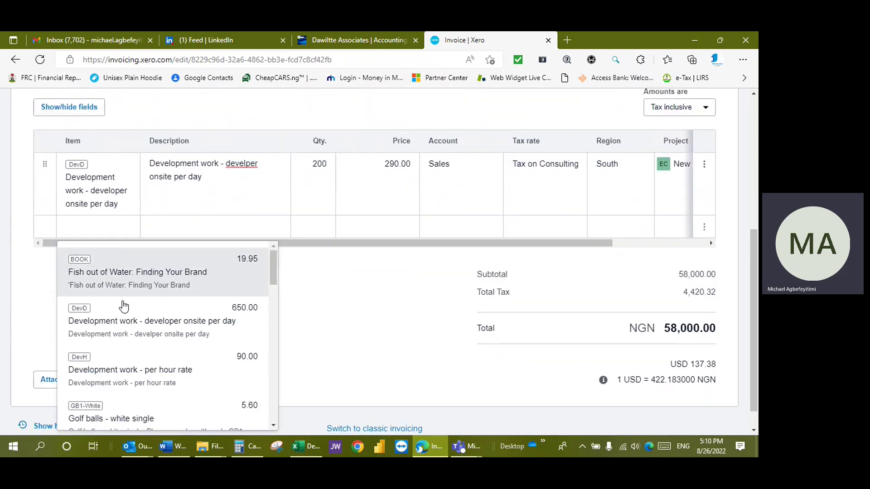
left_click(124, 312)
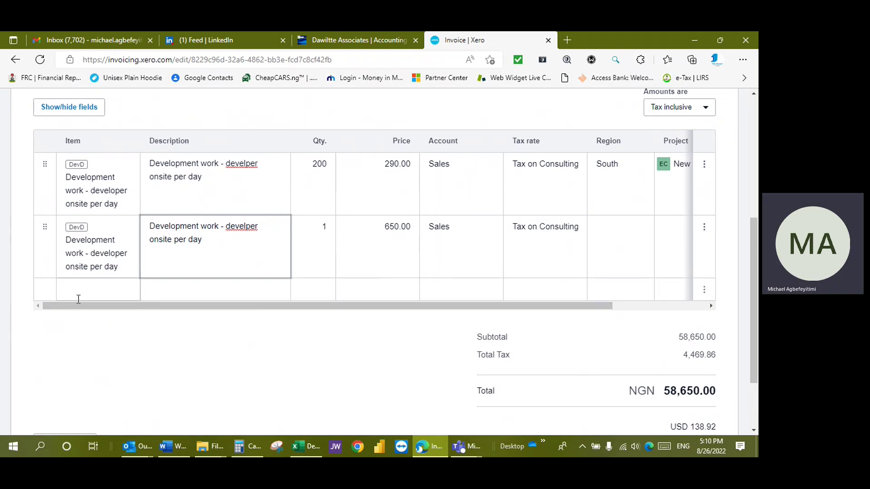
left_click(78, 299)
scroll(148, 274, "down", 1)
left_click(148, 272)
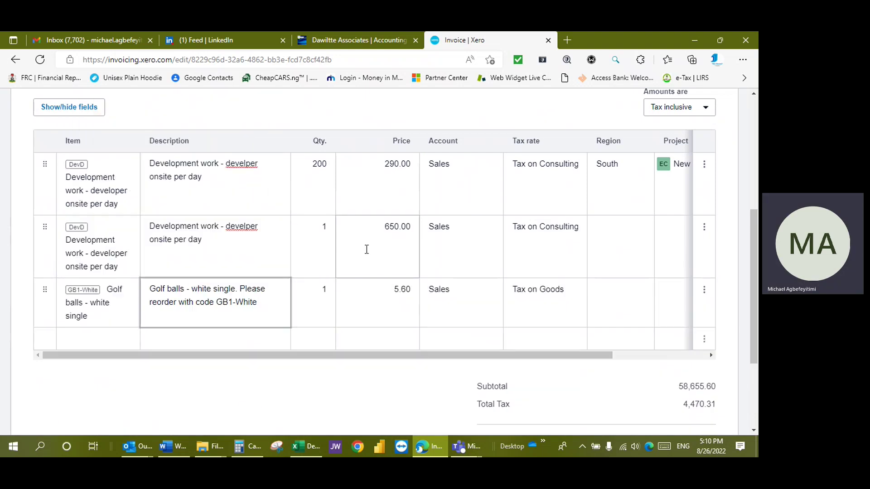
left_click(324, 291)
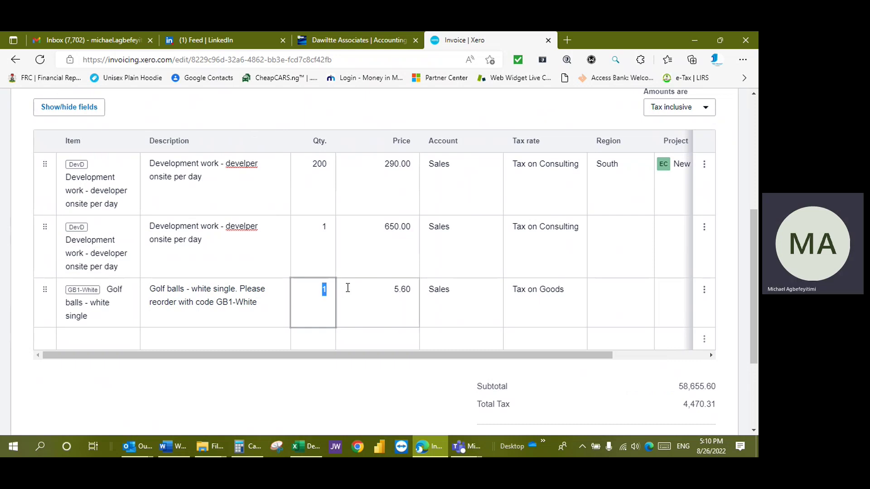
type("30")
left_click(321, 227)
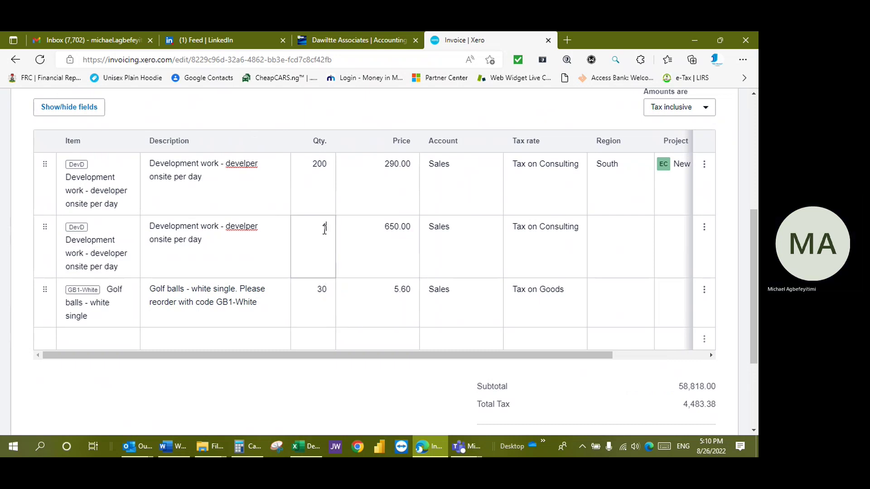
type("56")
left_click(401, 301)
- Tag line two South/Eastside Club and line three North/RITE Agency Brand Launch Event
left_click(643, 231)
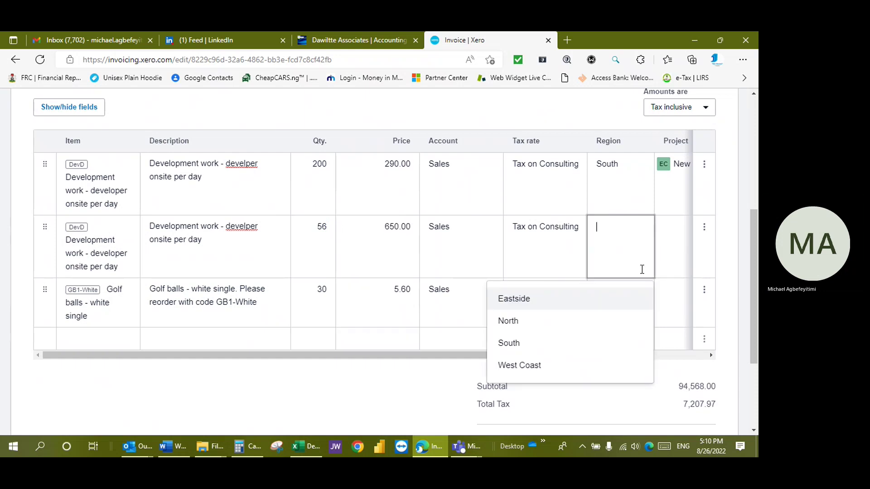
left_click(532, 343)
left_click(677, 248)
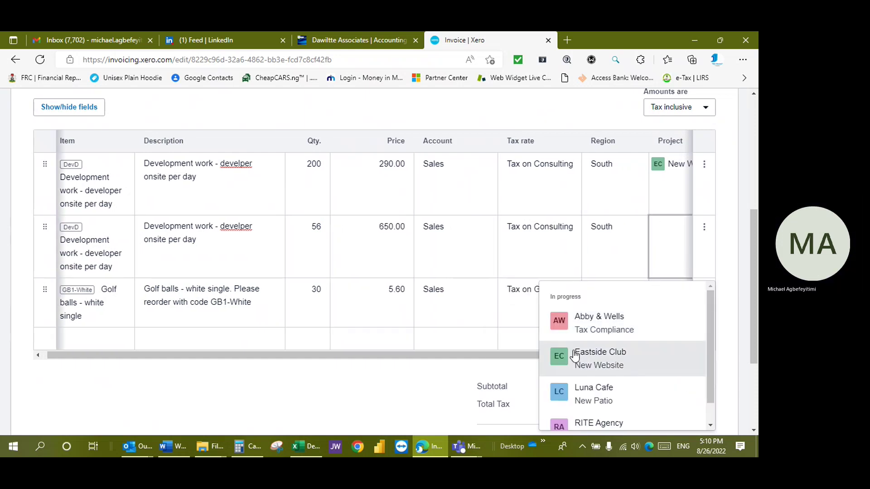
left_click(579, 366)
left_click(611, 308)
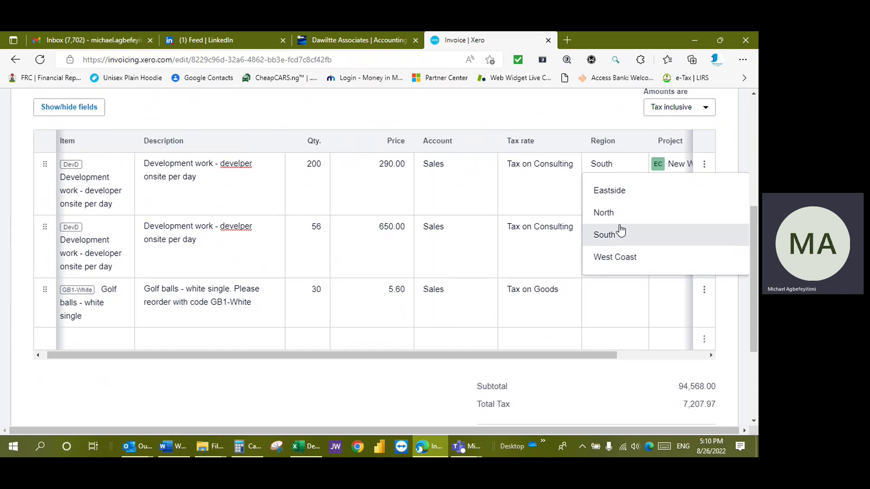
left_click(607, 210)
left_click(664, 301)
left_click(618, 238)
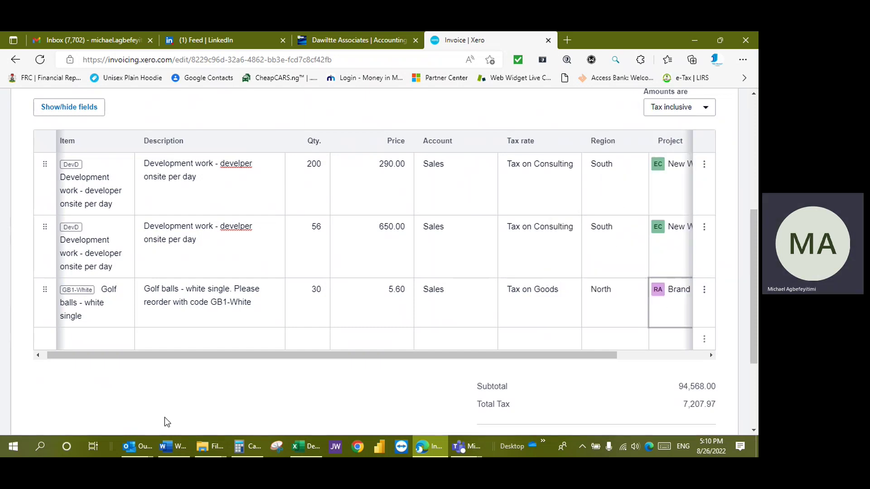
scroll(749, 286, "down", 3)
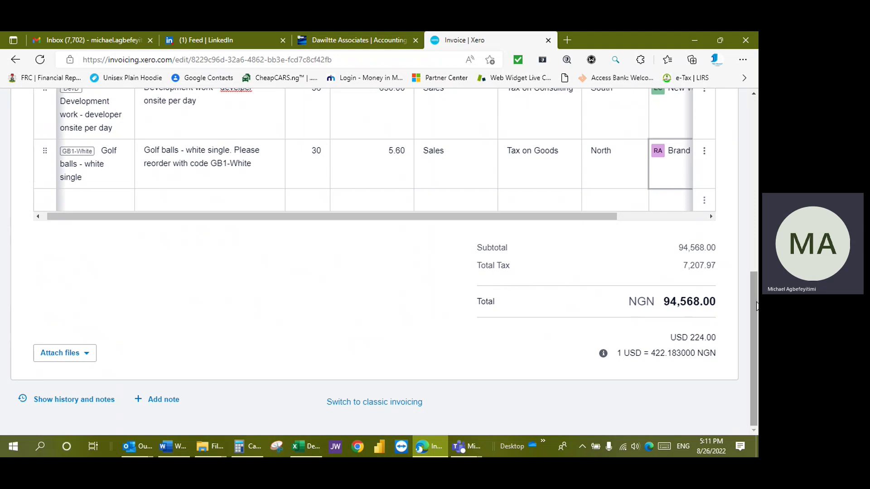
left_click_drag(755, 304, 756, 125)
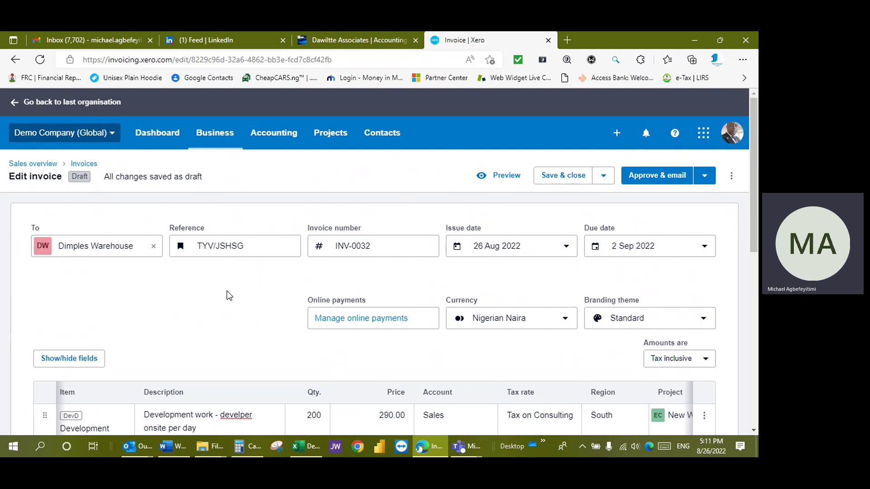
- Choose Submit for approval from the Save & close options on INV-0032
left_click(604, 176)
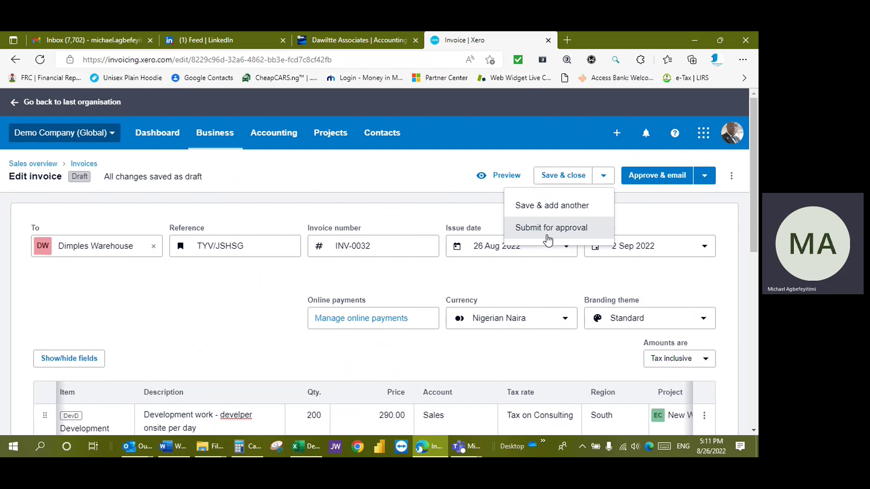
left_click(425, 174)
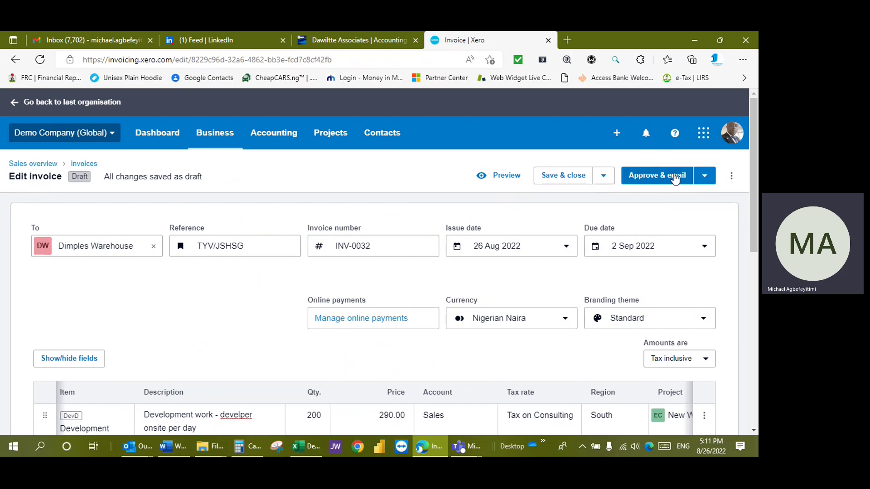
left_click(603, 177)
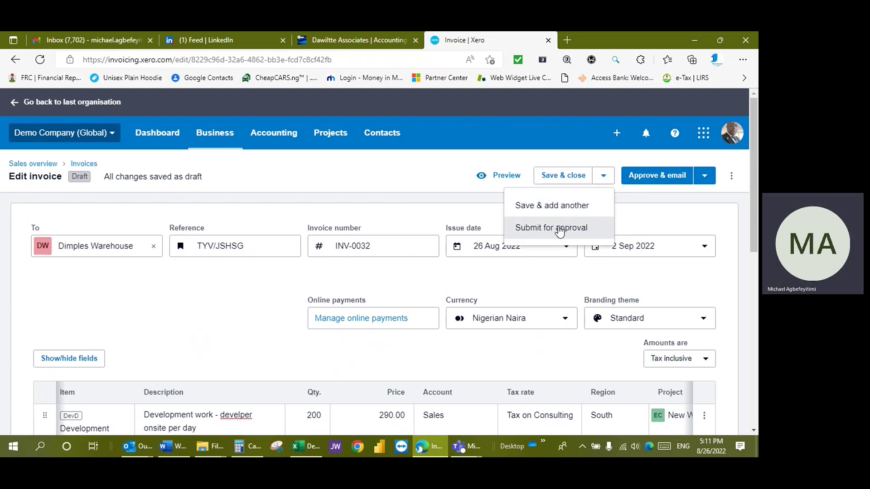
left_click(562, 227)
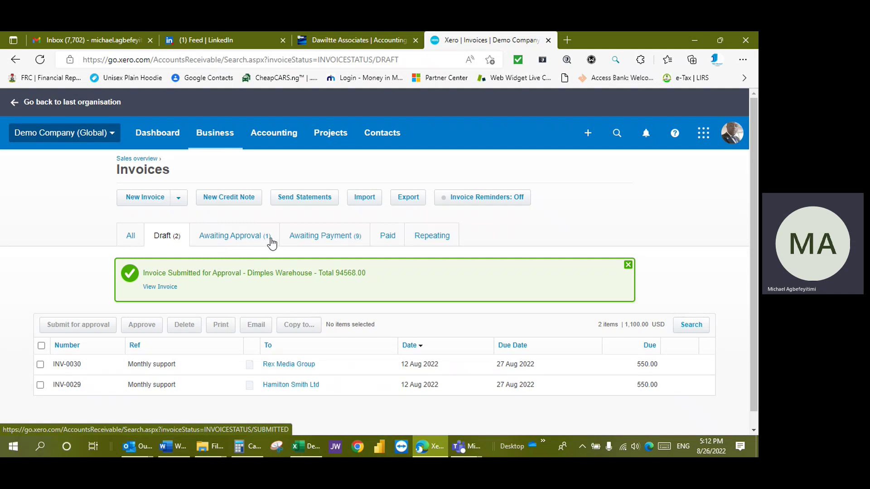
- Approve INV-0032 from the Awaiting Approval tab and open it, now Awaiting payment
left_click(254, 243)
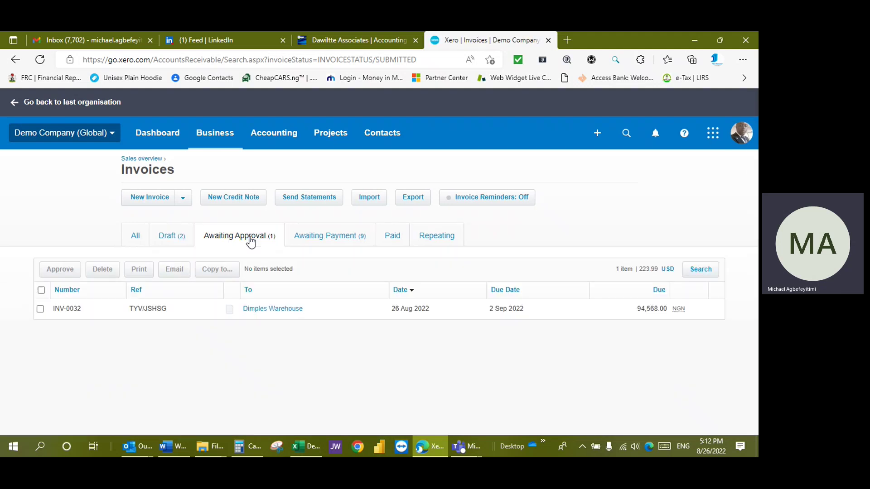
left_click(39, 309)
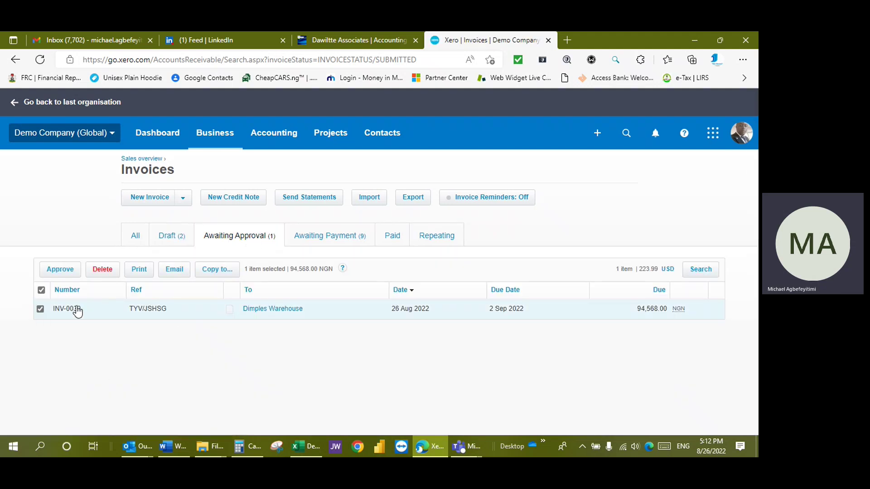
left_click(61, 270)
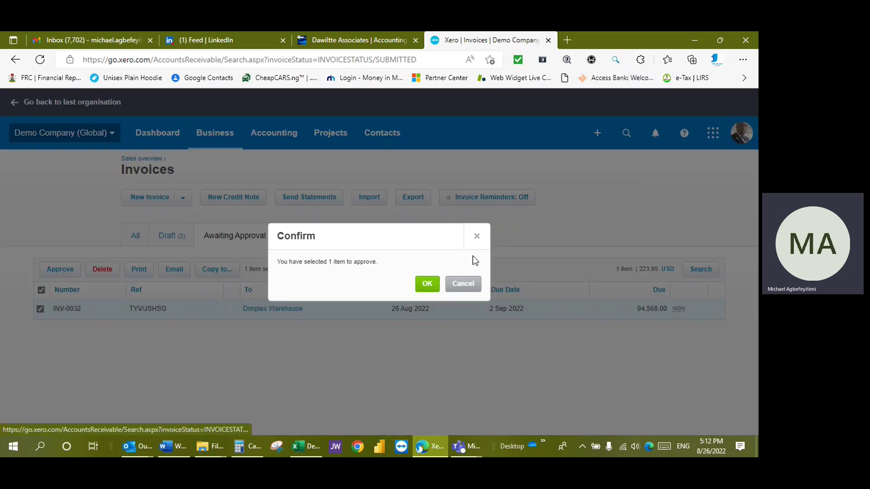
left_click(430, 284)
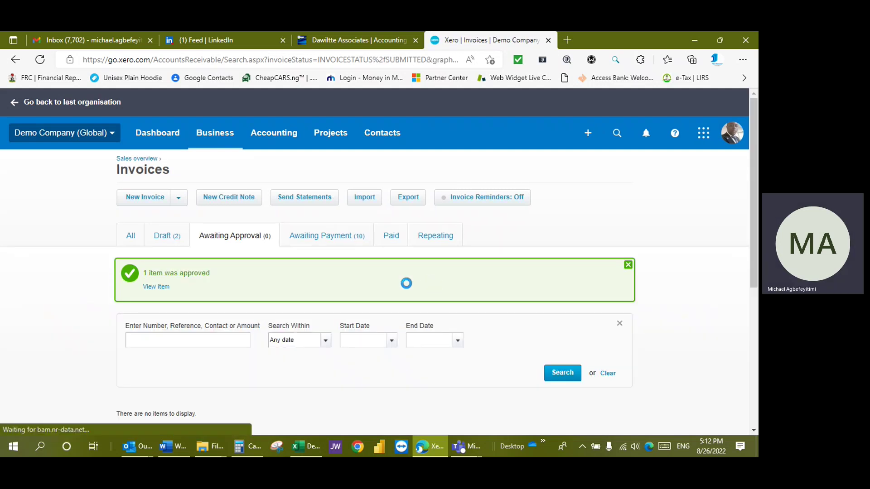
left_click(156, 287)
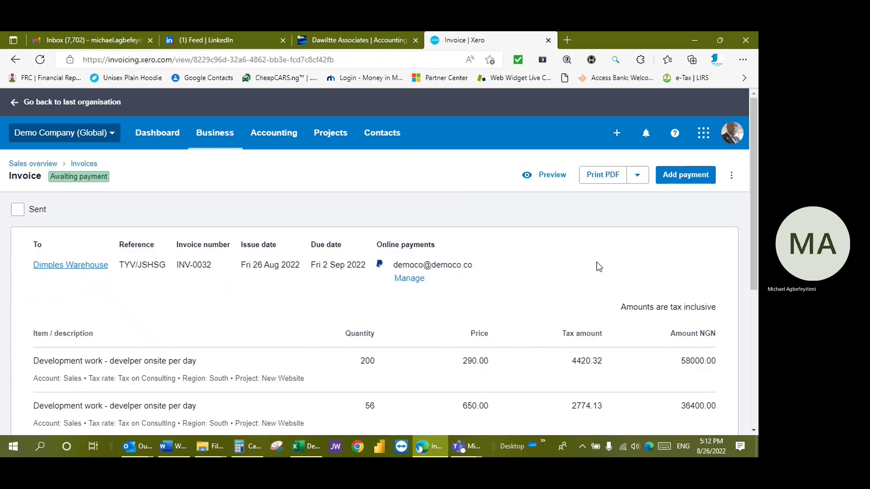
- Review INV-0032's lines and NGN 94,568.00 total, then bring up the more-actions menu
scroll(563, 296, "down", 5)
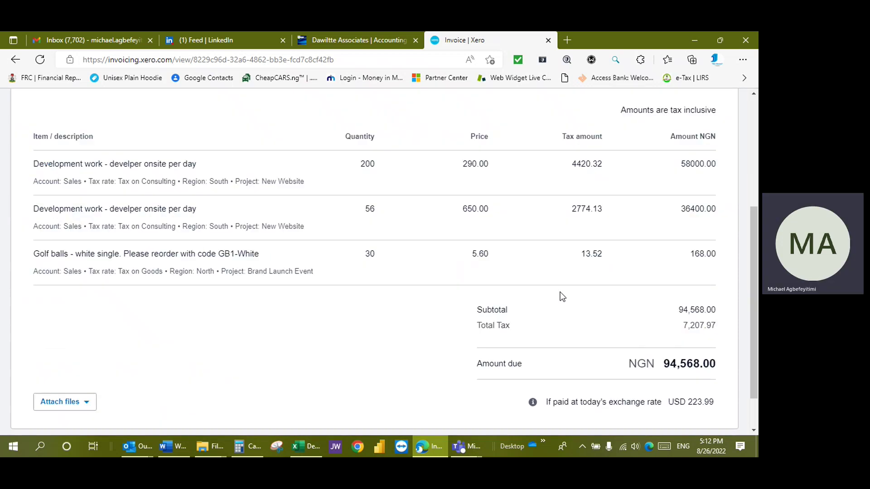
scroll(562, 297, "up", 6)
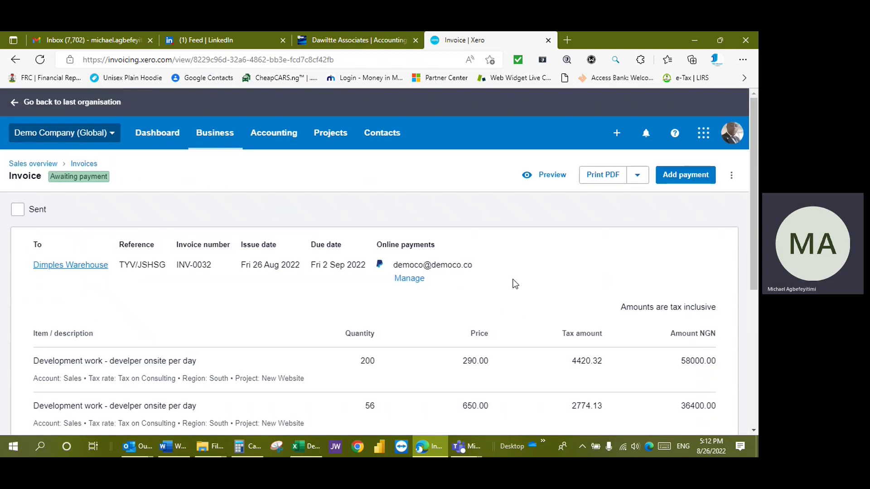
left_click(637, 175)
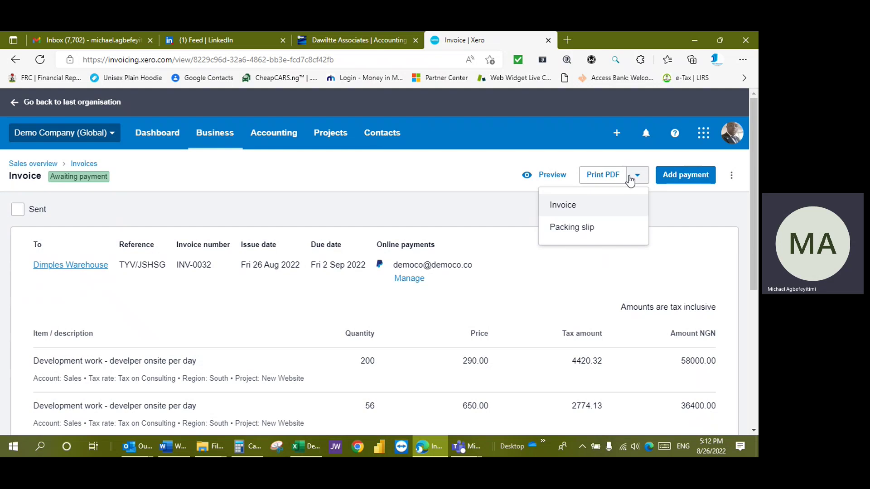
left_click(709, 214)
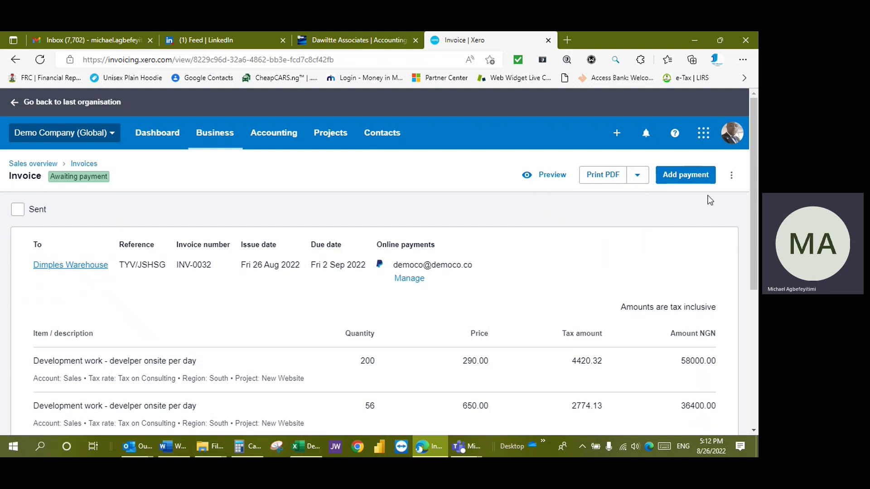
left_click(731, 175)
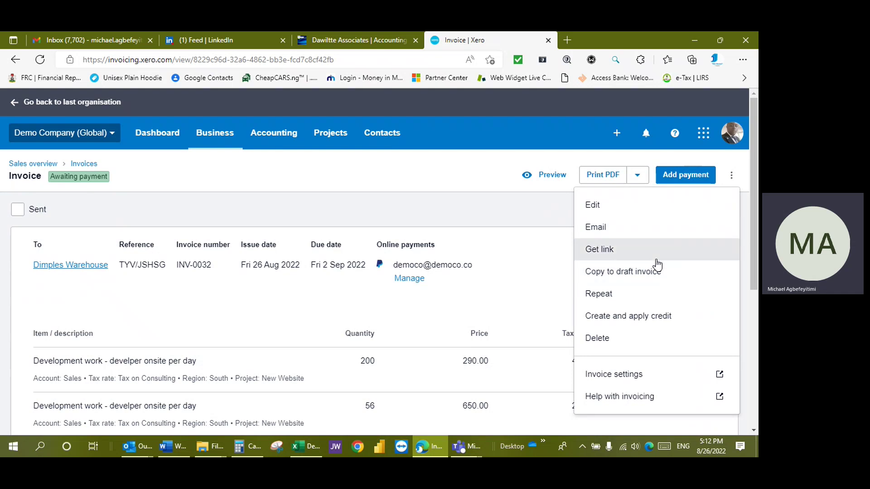
- Start emailing INV-0032 and enter the customer's e-mail address as recipient
left_click(610, 228)
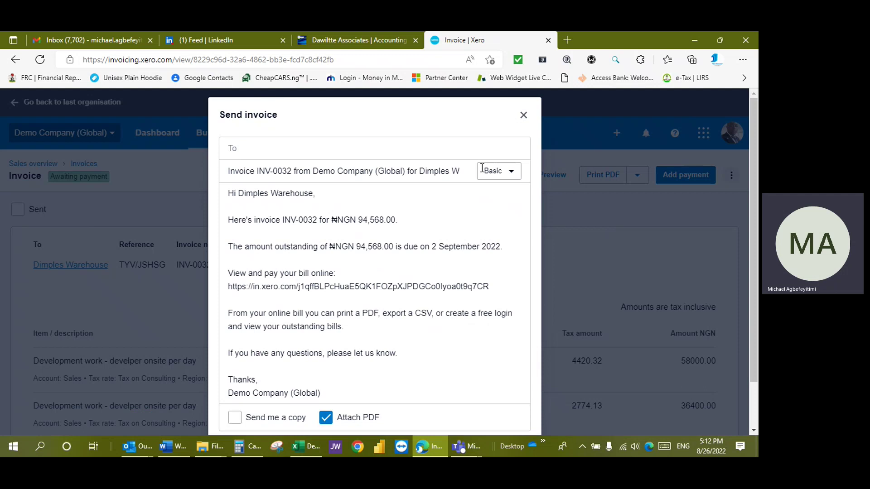
scroll(393, 329, "down", 1)
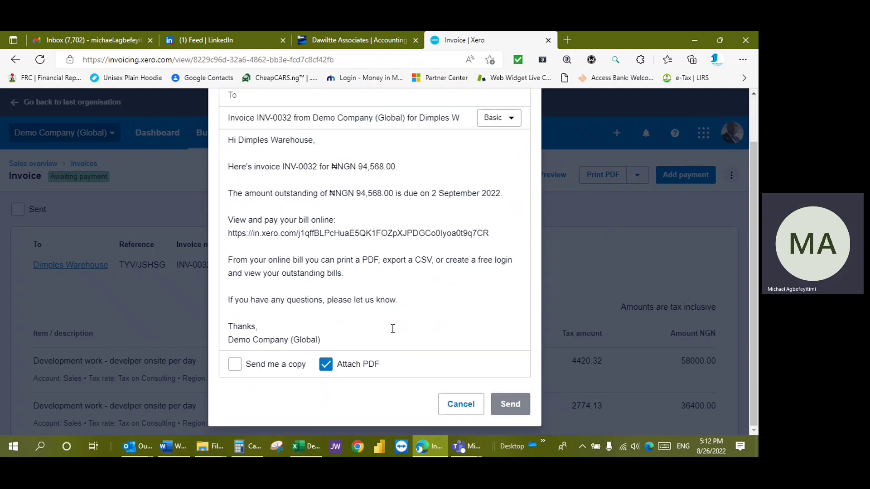
scroll(393, 329, "up", 1)
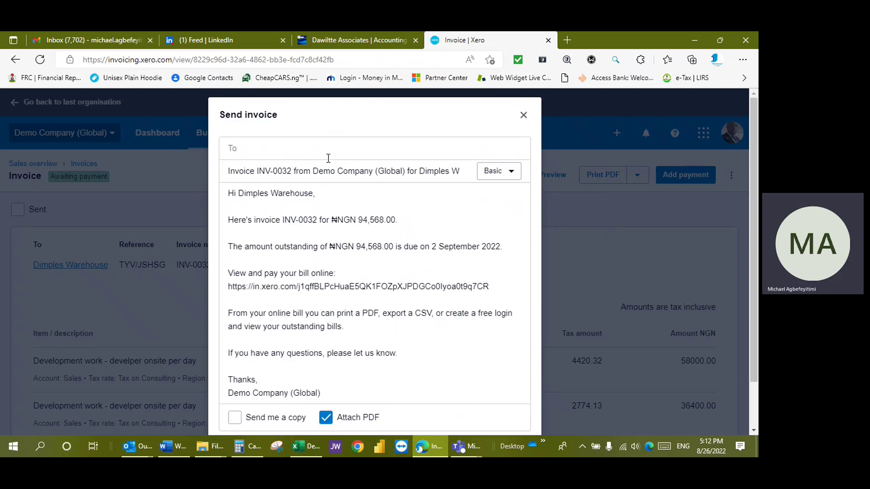
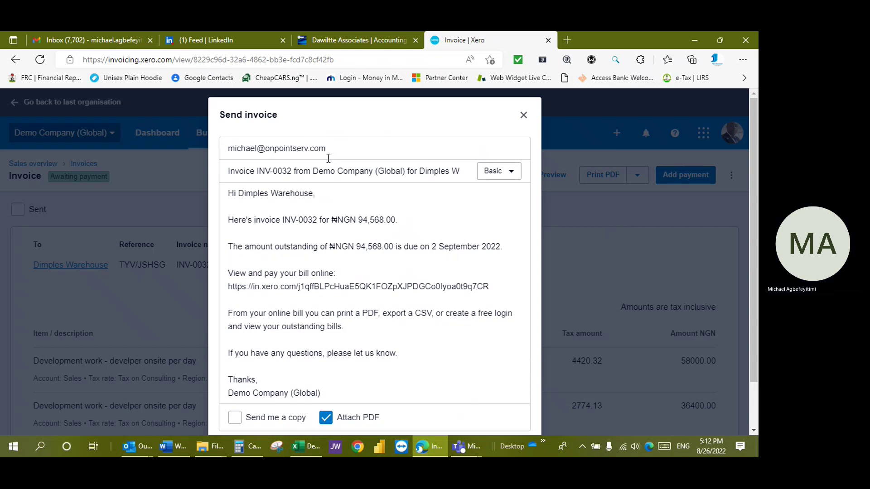
scroll(381, 326, "down", 2)
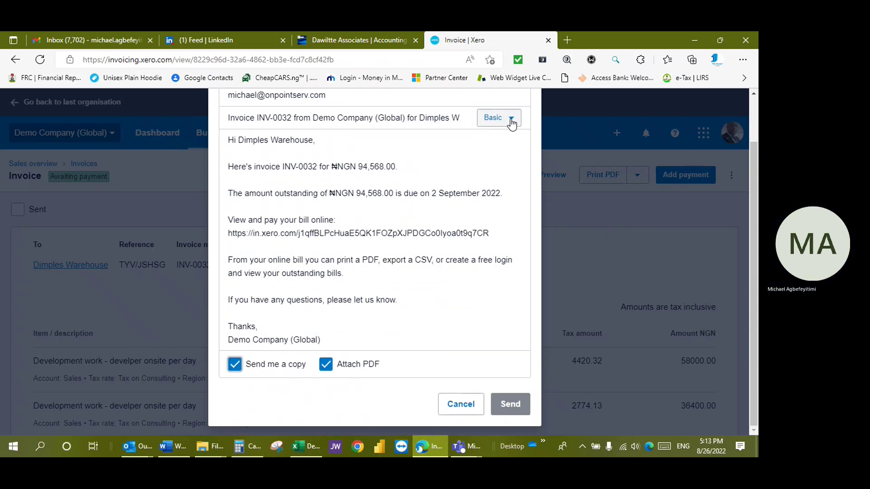
- Keep the Basic email template and send the invoice email
left_click(511, 119)
left_click(510, 119)
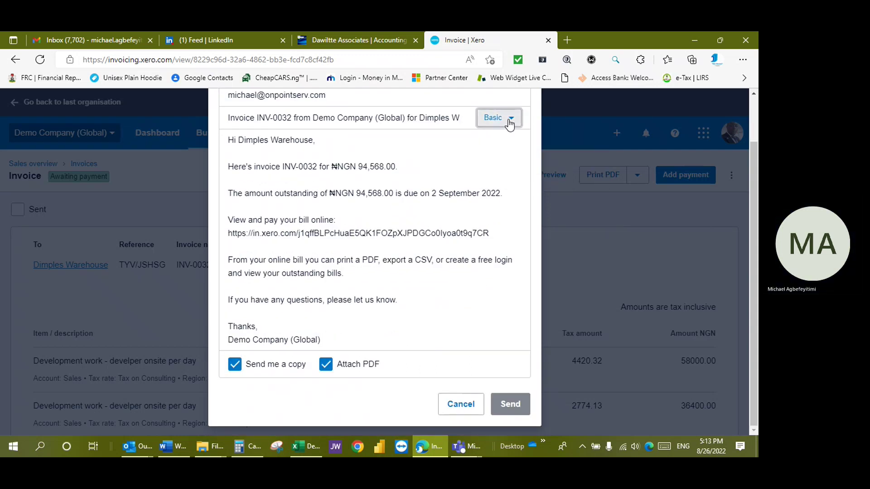
left_click(511, 122)
left_click(510, 124)
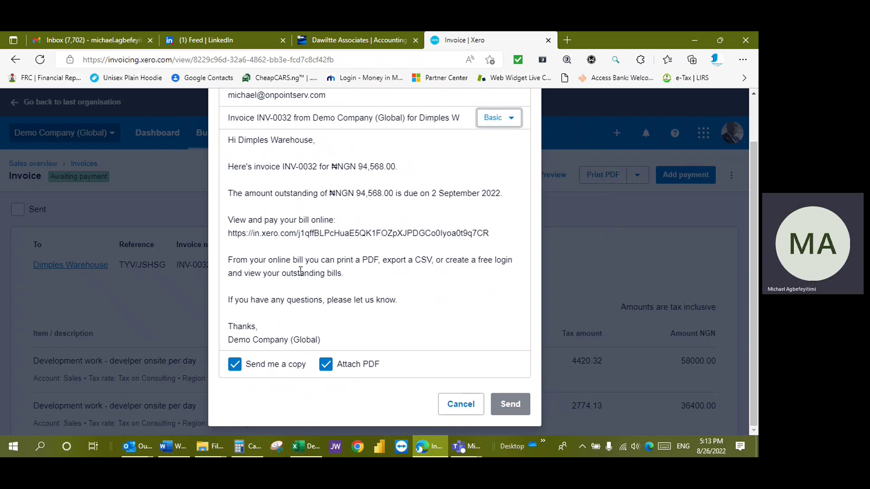
scroll(344, 282, "up", 1)
scroll(454, 286, "down", 1)
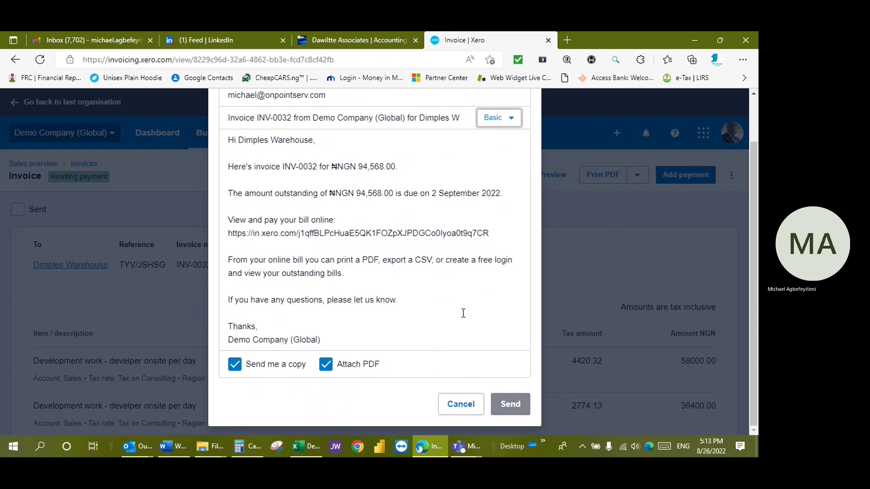
scroll(460, 334, "up", 1)
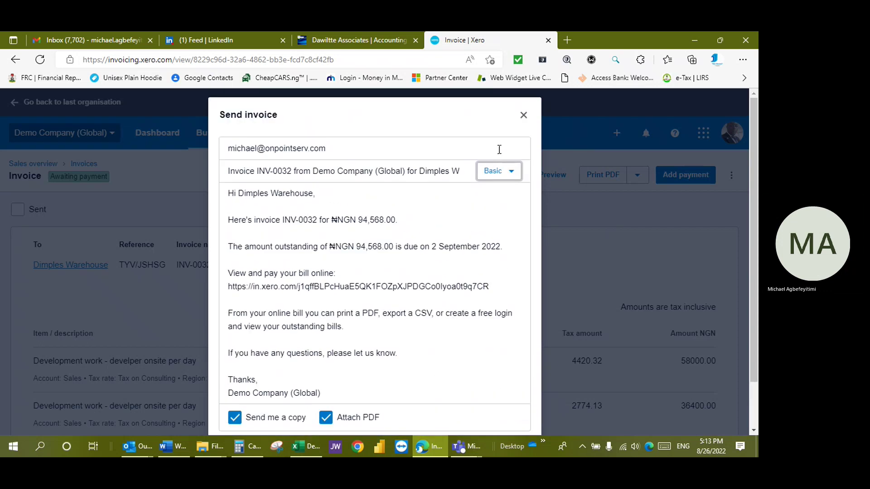
left_click(406, 150)
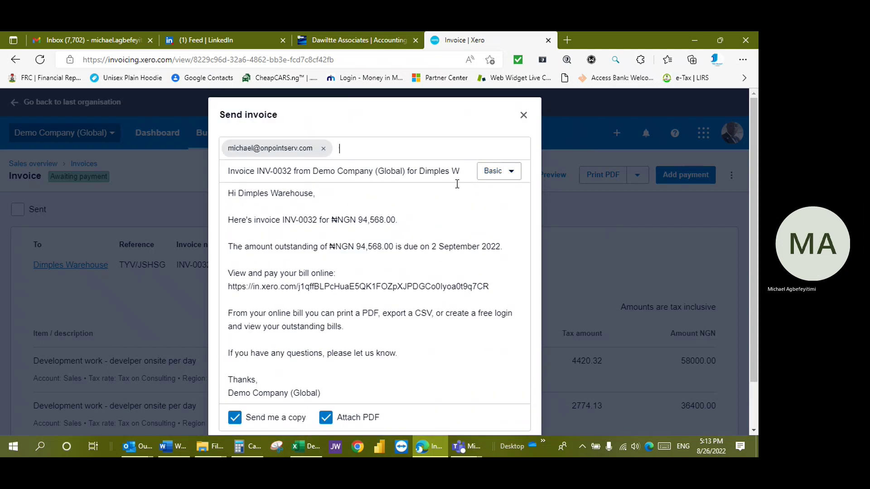
scroll(509, 355, "down", 1)
left_click(508, 406)
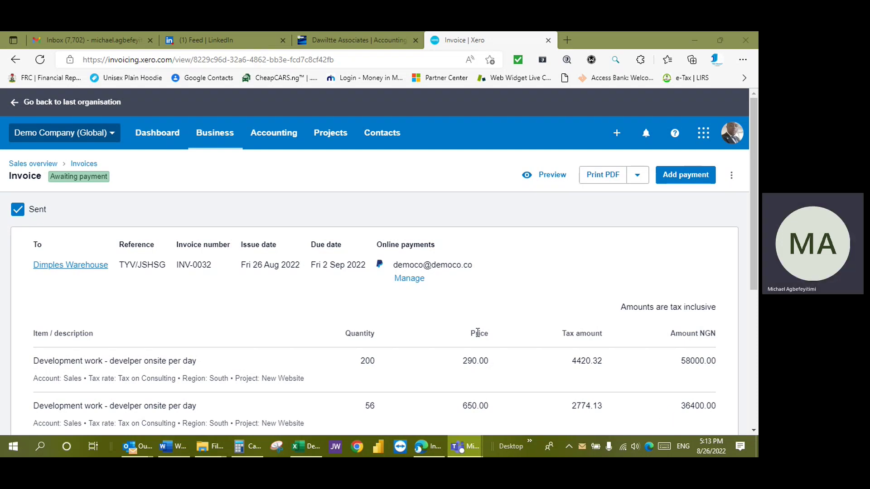
scroll(541, 258, "down", 5)
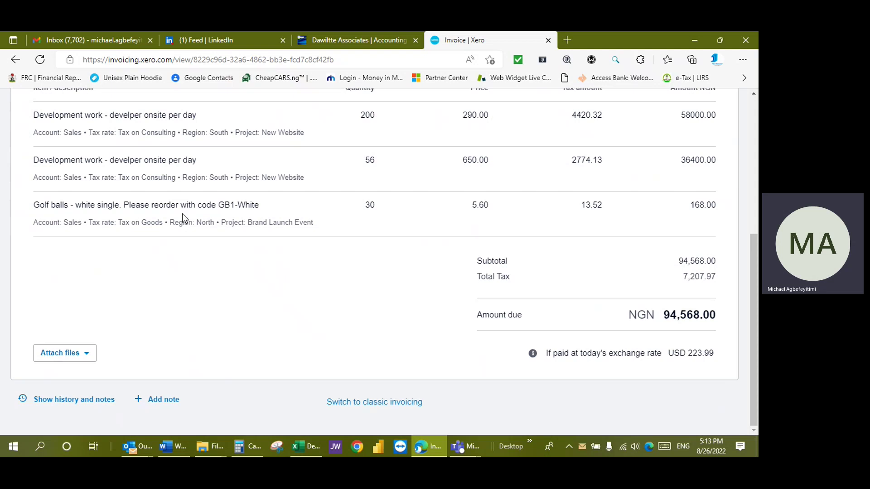
scroll(241, 289, "up", 5)
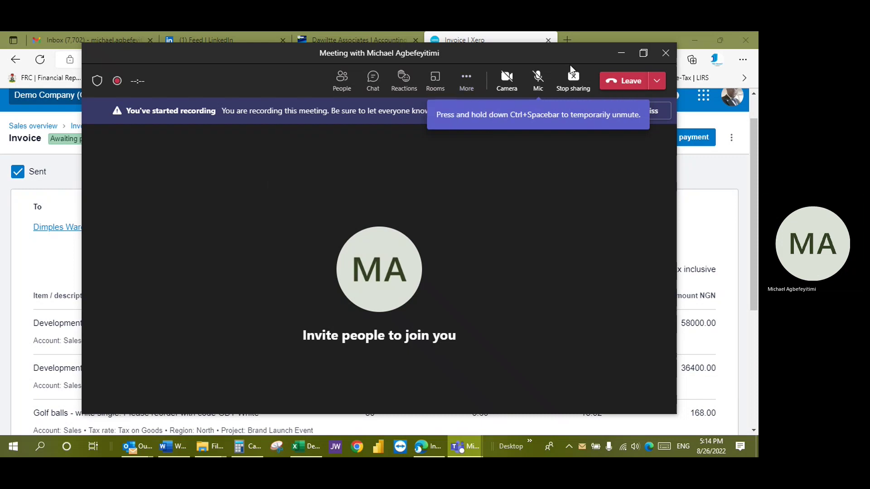
- End the Teams screen share so the participant tile replaces the Xero invoice view
left_click(574, 78)
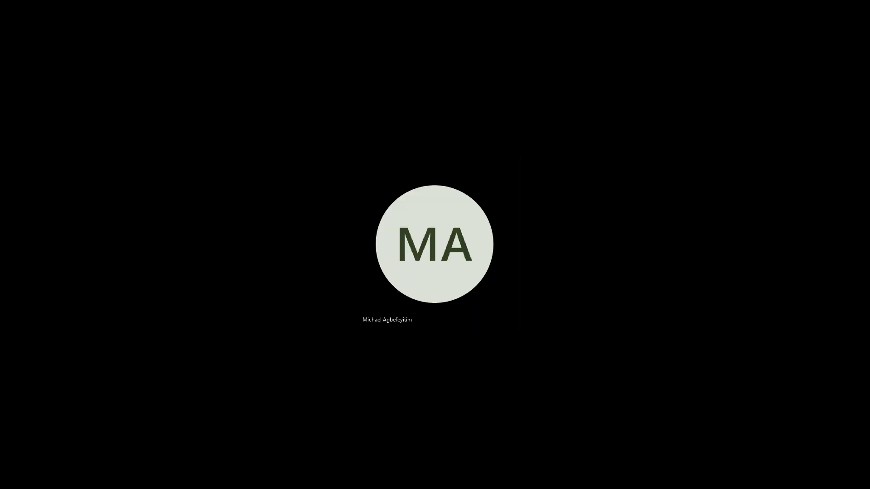